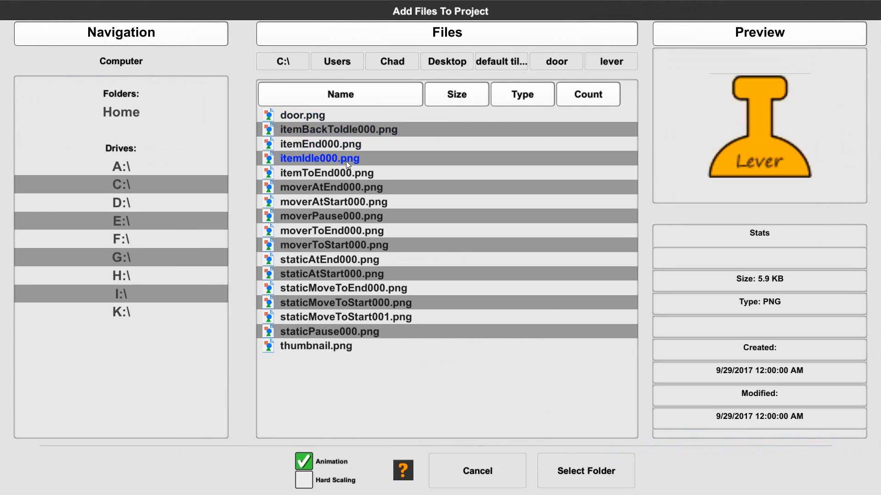
Preview the lever images and add the lever folder to the project as an animated tile.
{"action": "left_click", "coordinate": [323, 144]}
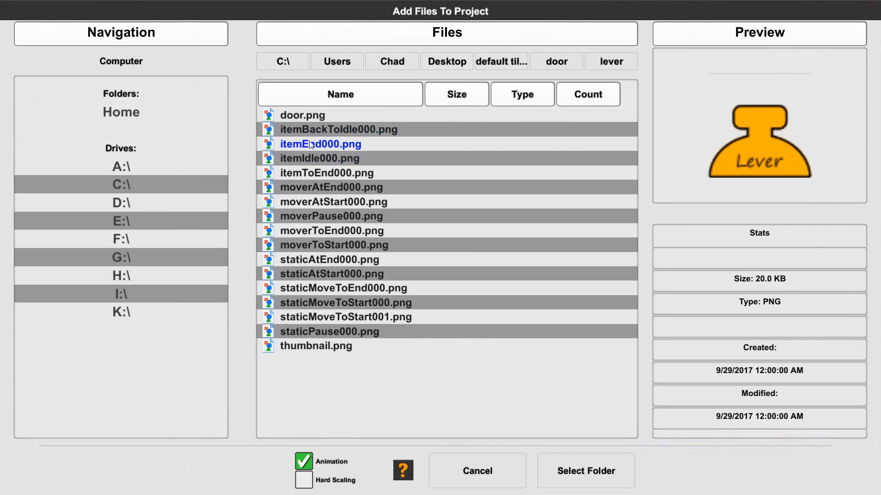
{"action": "left_click", "coordinate": [320, 158]}
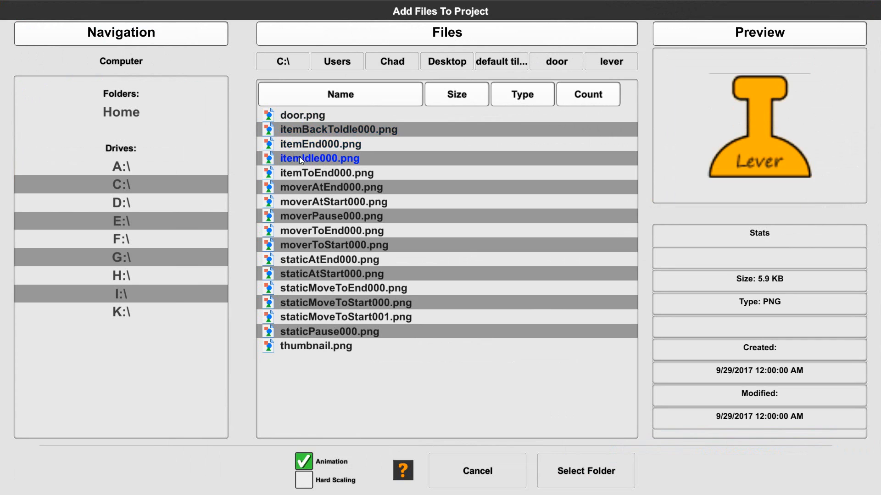
{"action": "left_click", "coordinate": [309, 144]}
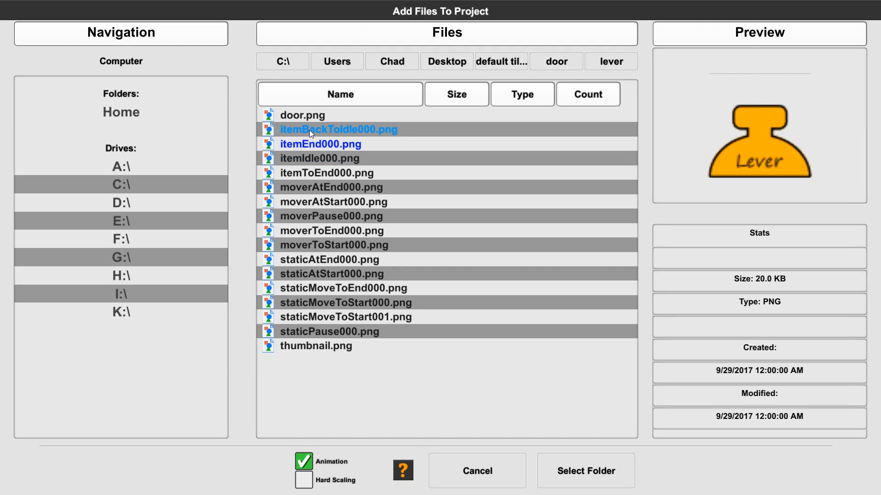
{"action": "left_click", "coordinate": [332, 132]}
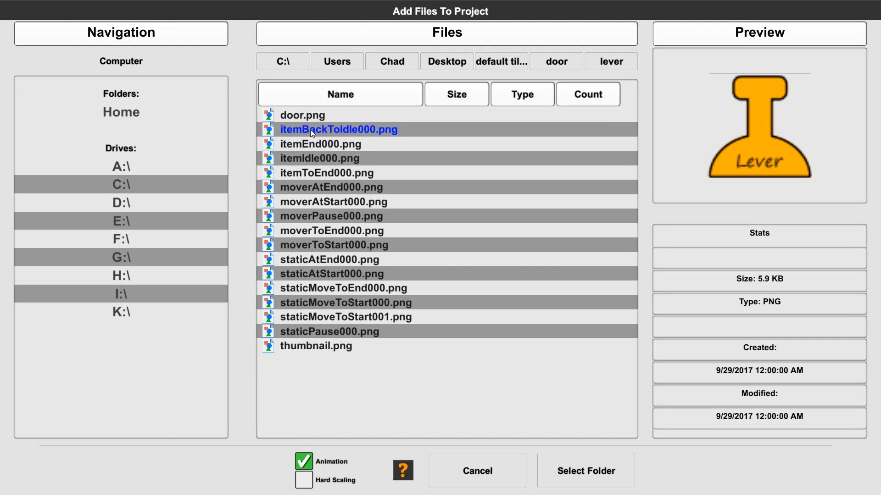
{"action": "left_click", "coordinate": [321, 173]}
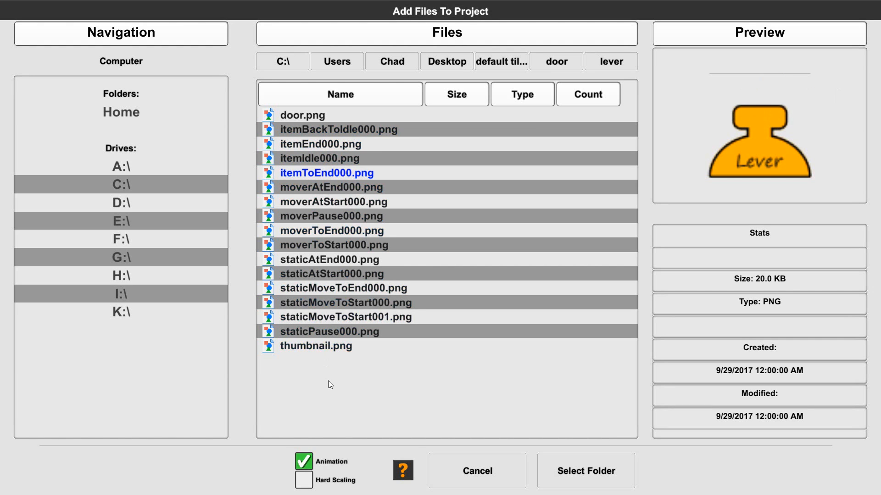
{"action": "left_click", "coordinate": [612, 472]}
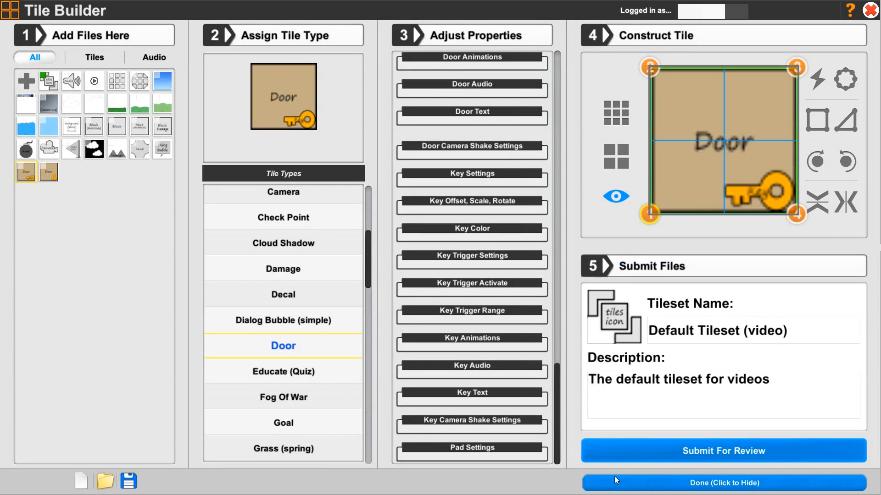
{"action": "left_click", "coordinate": [614, 476]}
Copy the key door tile's properties and paste them onto the new lever door tile.
{"action": "left_click", "coordinate": [48, 175]}
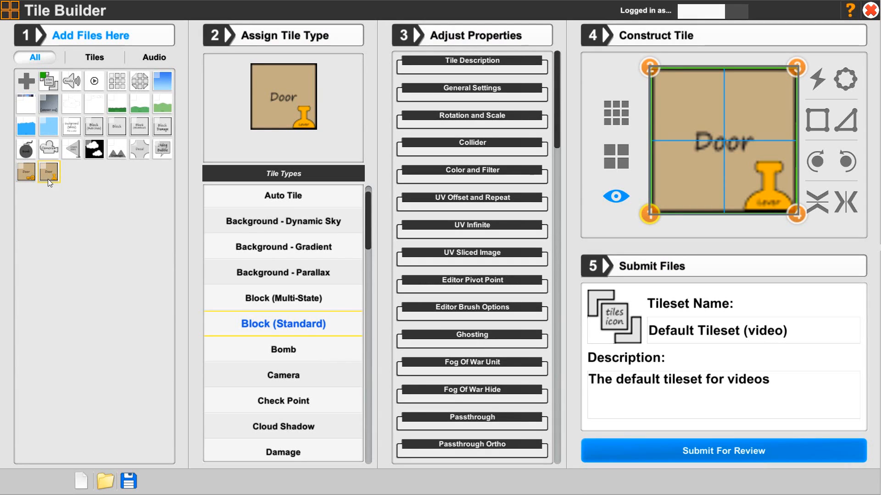
{"action": "left_click", "coordinate": [29, 177]}
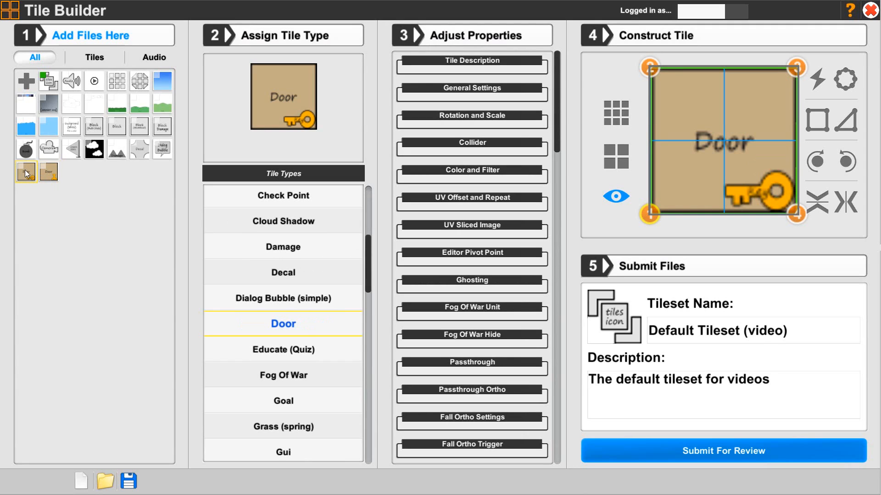
{"action": "right_click", "coordinate": [27, 176]}
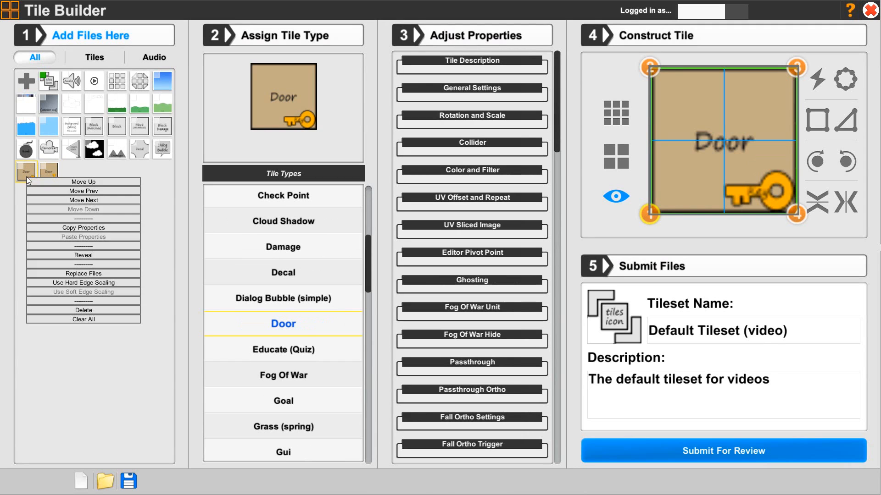
{"action": "left_click", "coordinate": [58, 227]}
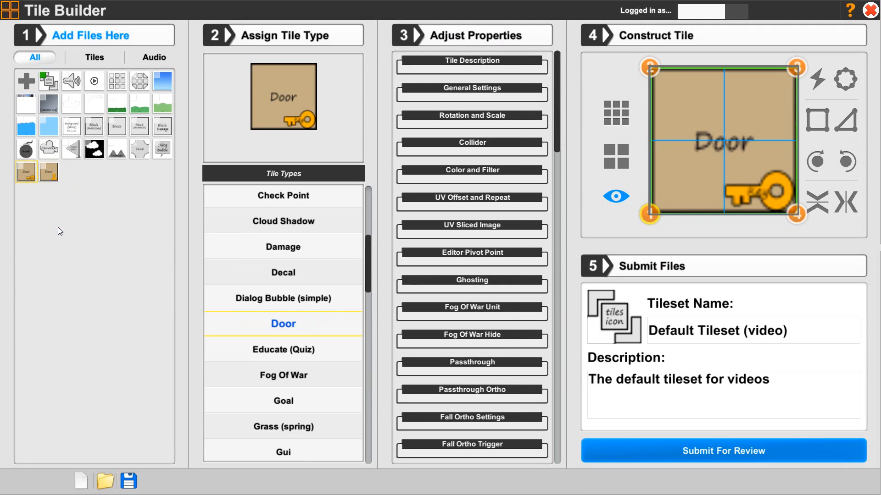
{"action": "left_click", "coordinate": [51, 176]}
{"action": "right_click", "coordinate": [50, 176]}
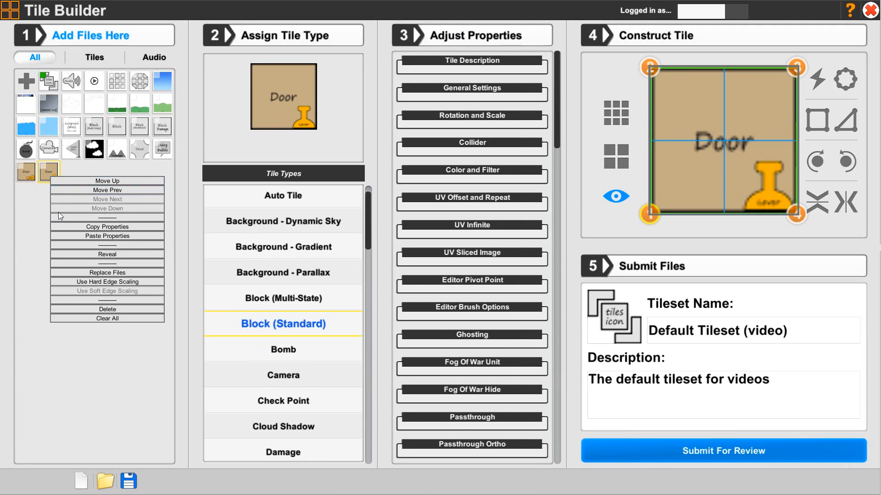
{"action": "left_click", "coordinate": [70, 236]}
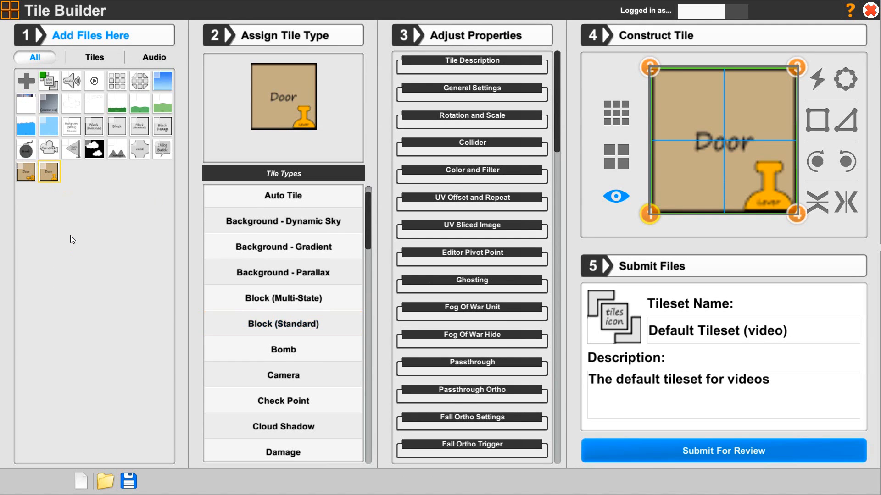
Rename the lever tile to "Door level" and set its description to "Use level to open door".
{"action": "left_click", "coordinate": [27, 177]}
{"action": "left_click", "coordinate": [48, 182]}
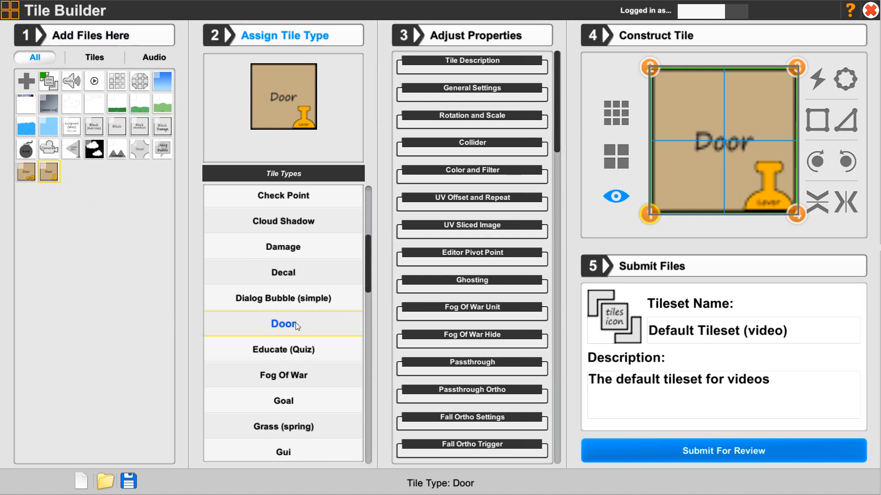
{"action": "left_click", "coordinate": [431, 67]}
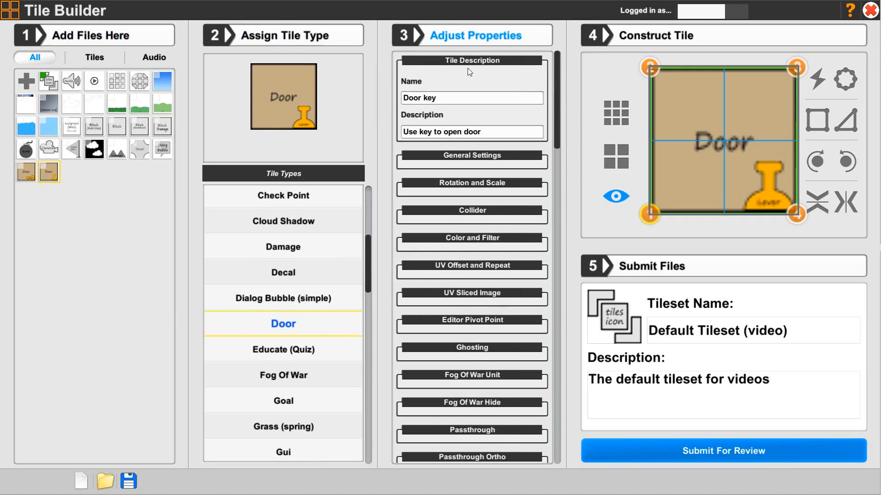
{"action": "double_click", "coordinate": [435, 99]}
{"action": "type", "text": "level"}
{"action": "double_click", "coordinate": [427, 132]}
{"action": "type", "text": "level"}
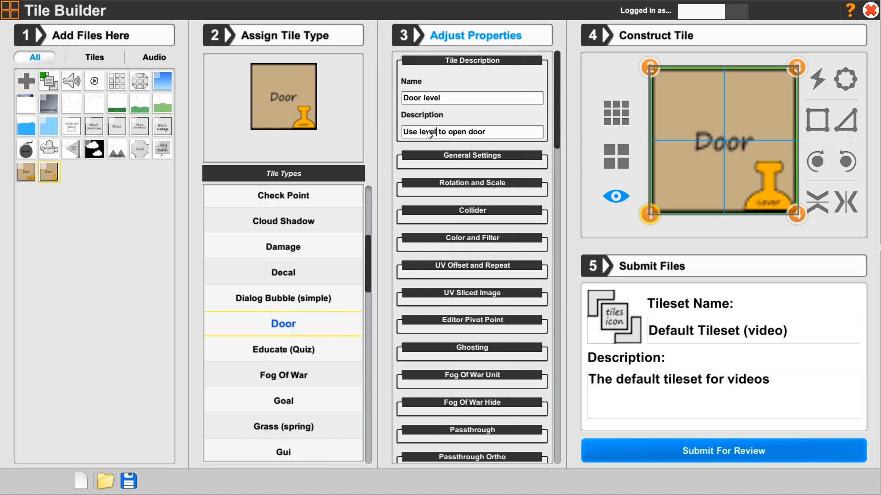
{"action": "left_click", "coordinate": [467, 62]}
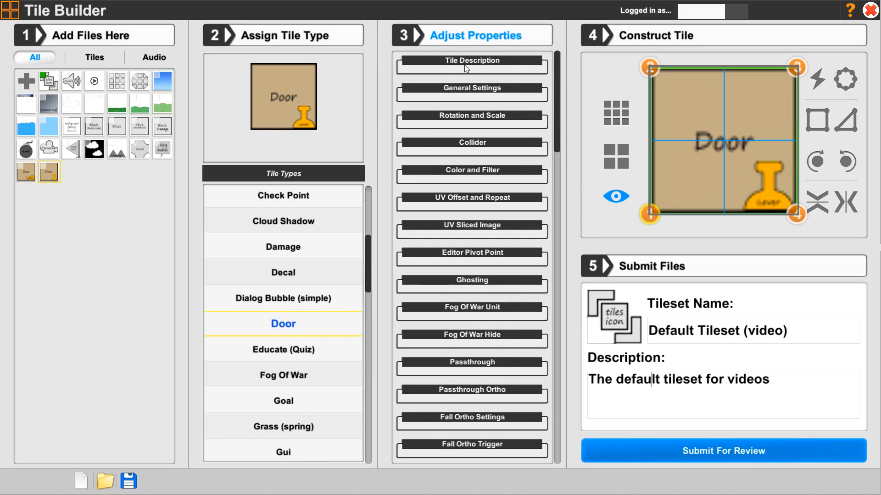
Review the lever tile's General Settings, including the thumbnail image options.
{"action": "left_click", "coordinate": [457, 95]}
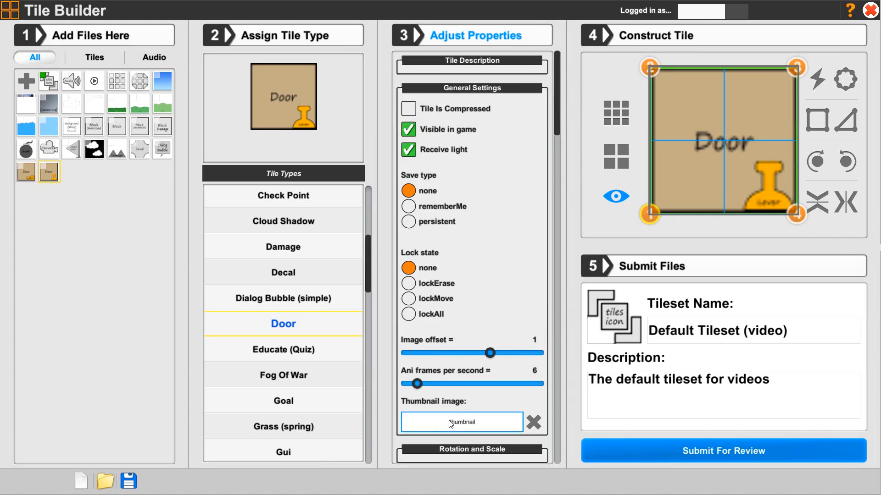
{"action": "scroll", "coordinate": [458, 374], "scroll_direction": "down", "scroll_amount": 2}
{"action": "scroll", "coordinate": [458, 373], "scroll_direction": "down", "scroll_amount": 3}
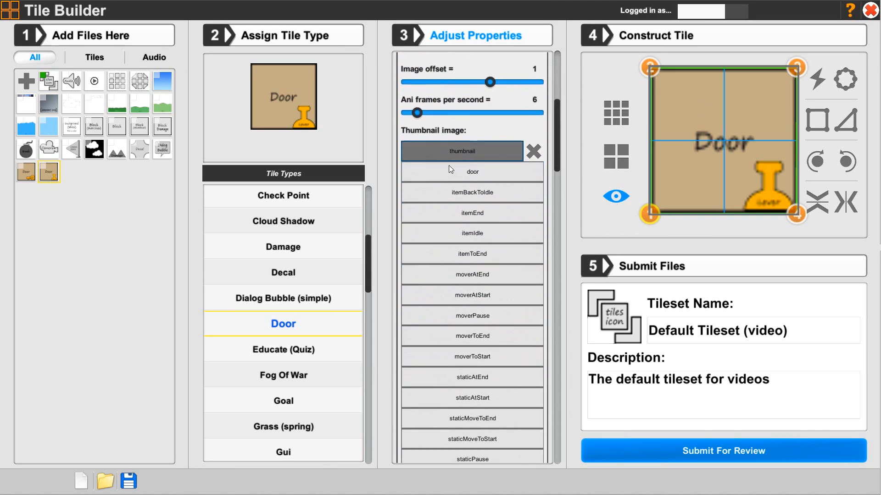
{"action": "scroll", "coordinate": [442, 167], "scroll_direction": "down", "scroll_amount": 2}
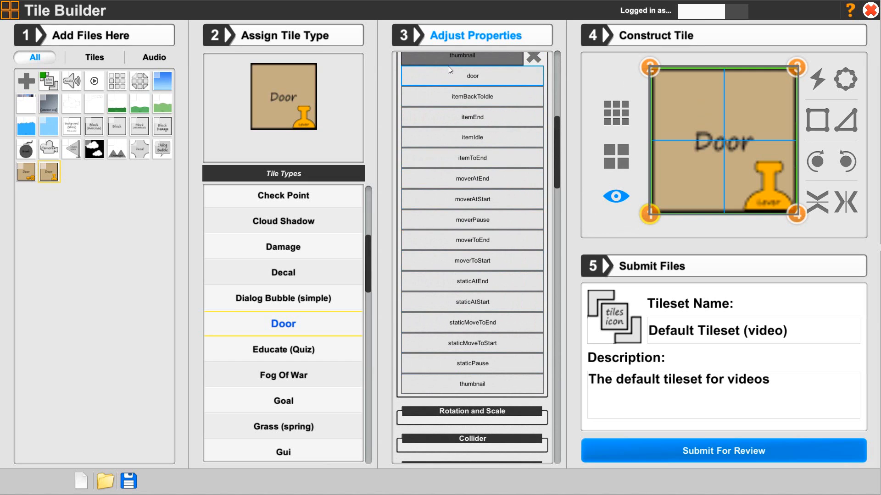
{"action": "left_click", "coordinate": [463, 59]}
{"action": "scroll", "coordinate": [448, 155], "scroll_direction": "up", "scroll_amount": 3}
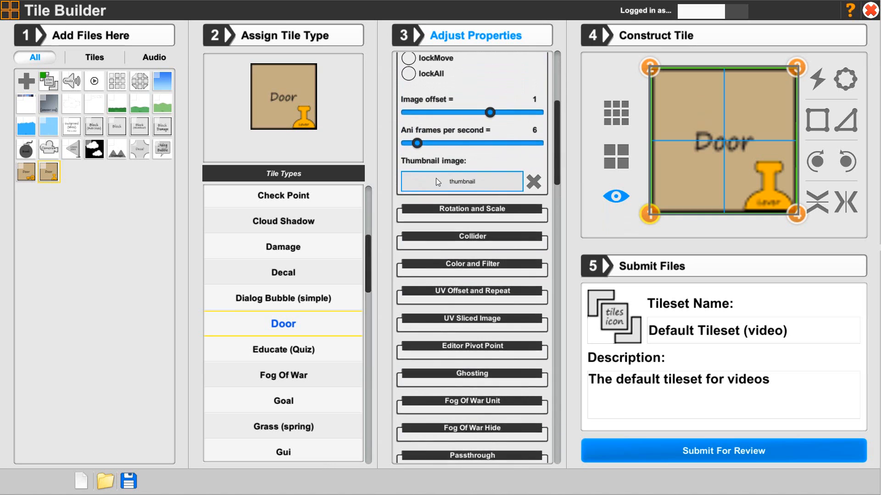
{"action": "scroll", "coordinate": [436, 182], "scroll_direction": "up", "scroll_amount": 2}
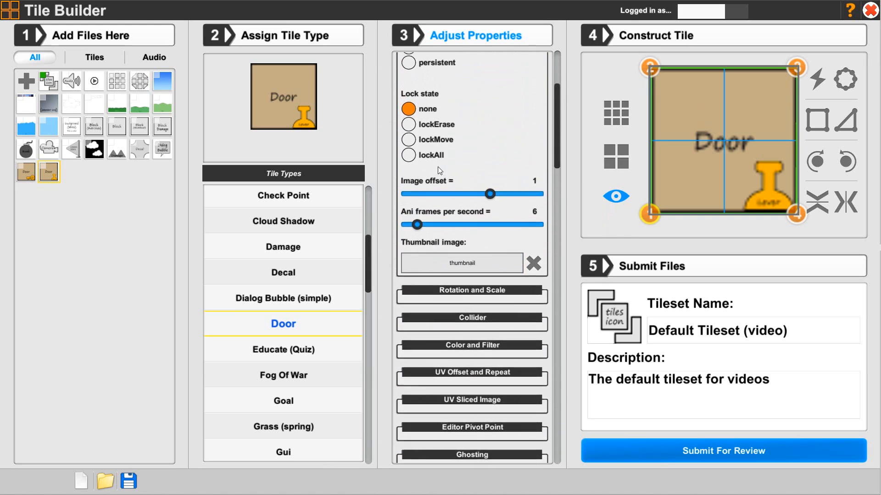
{"action": "scroll", "coordinate": [438, 166], "scroll_direction": "up", "scroll_amount": 5}
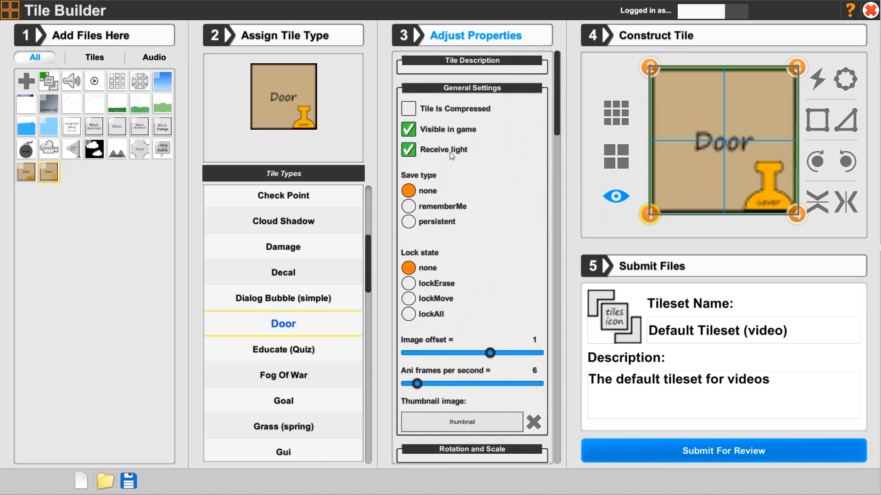
{"action": "left_click", "coordinate": [459, 90]}
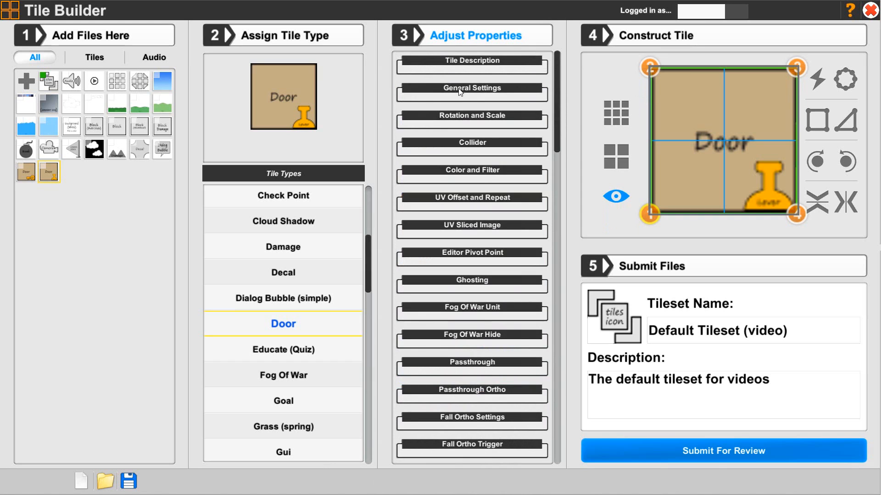
Review the Collider, Trigger Settings and Trigger PRS property sections of the lever tile.
{"action": "left_click", "coordinate": [449, 143]}
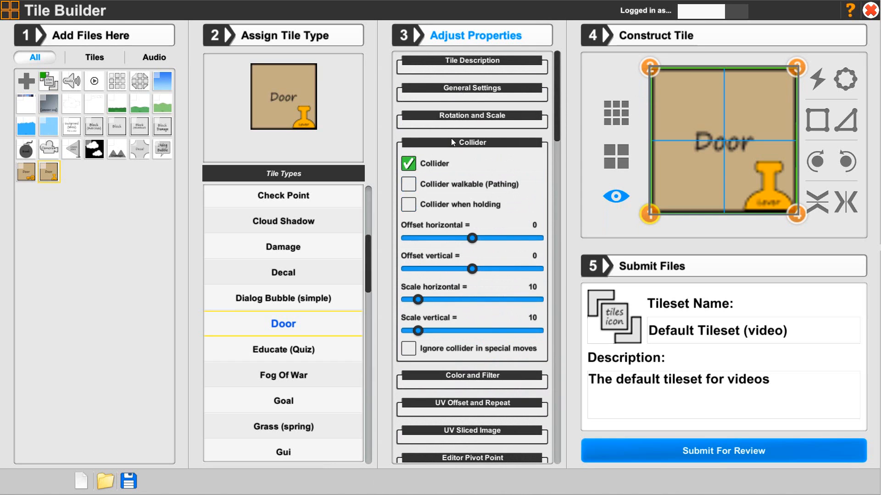
{"action": "left_click", "coordinate": [453, 141]}
{"action": "left_click_drag", "start_coordinate": [555, 142], "coordinate": [541, 261]}
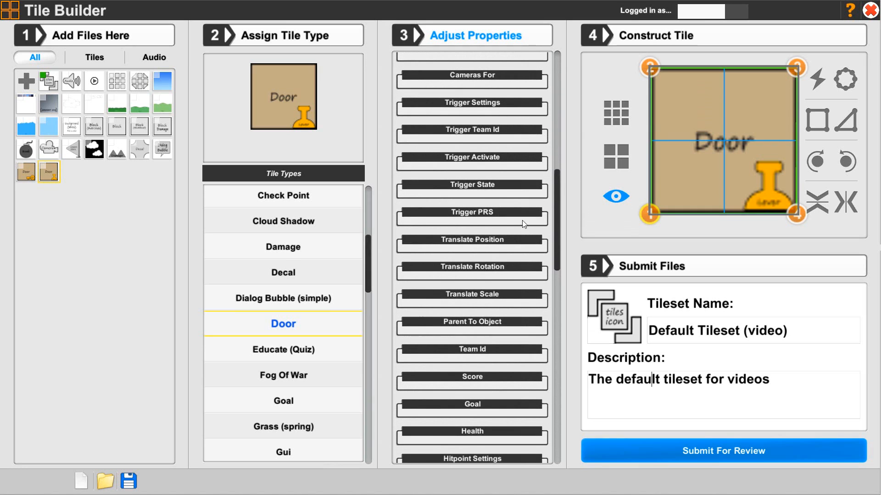
{"action": "left_click", "coordinate": [419, 103]}
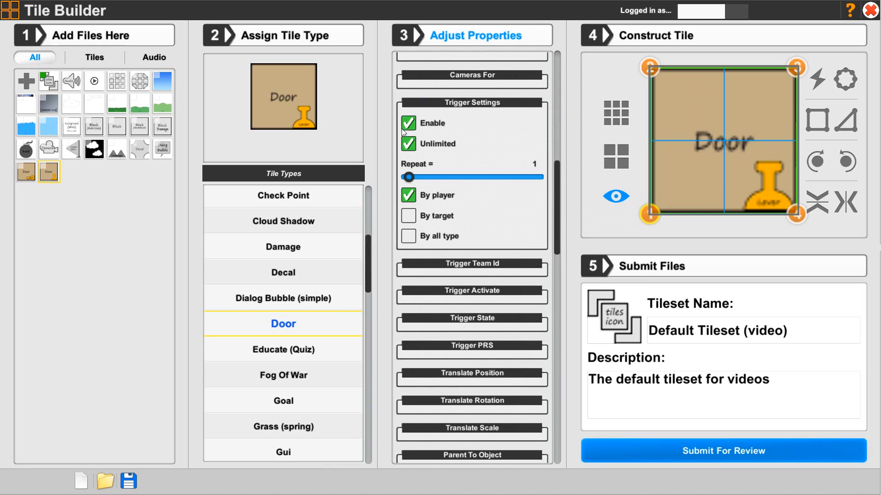
{"action": "left_click", "coordinate": [466, 107]}
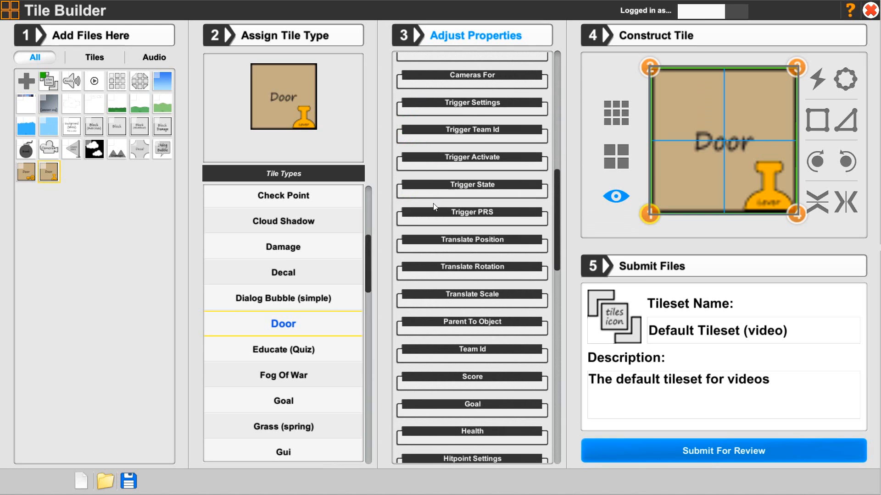
{"action": "left_click", "coordinate": [477, 213]}
{"action": "scroll", "coordinate": [480, 211], "scroll_direction": "down", "scroll_amount": 3}
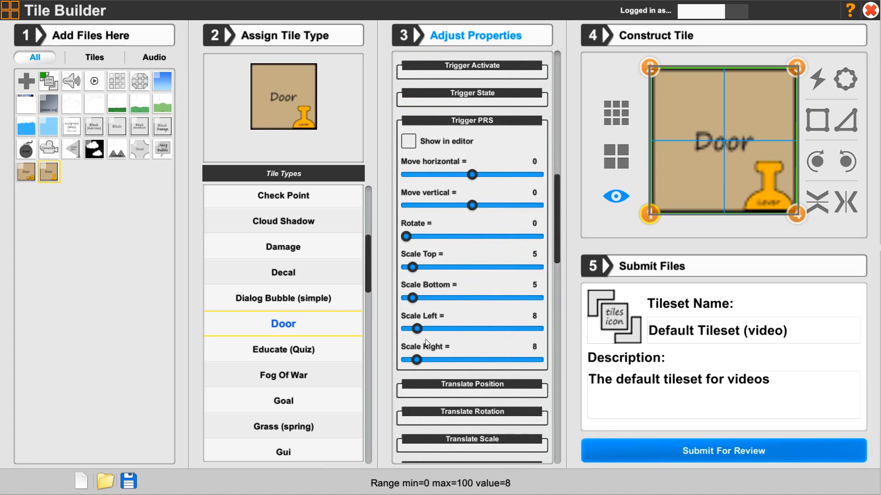
{"action": "left_click", "coordinate": [466, 119]}
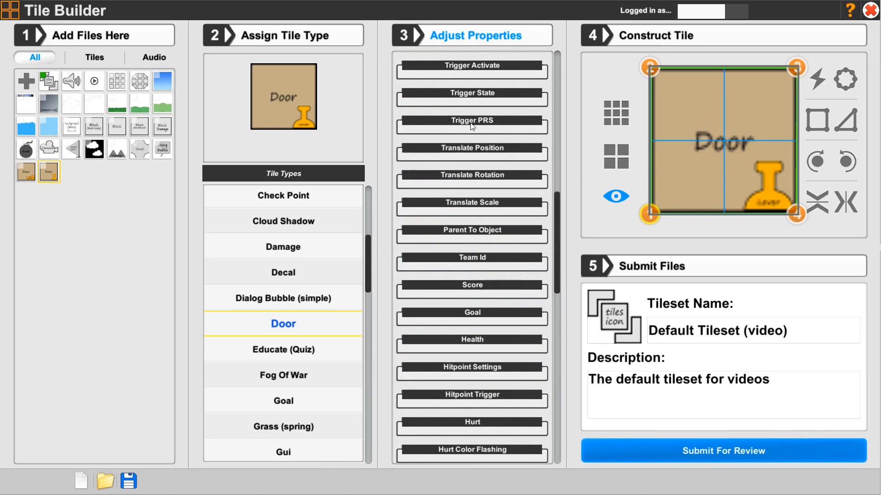
{"action": "left_click_drag", "start_coordinate": [560, 285], "coordinate": [565, 445]}
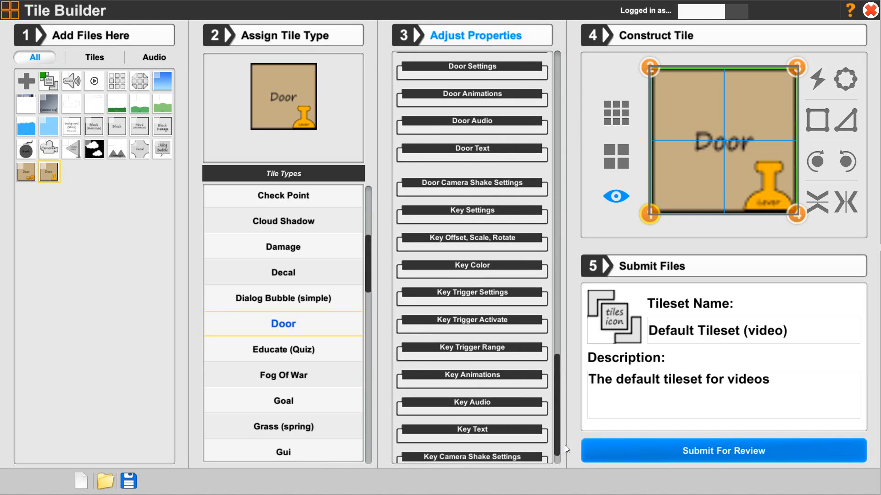
Review the Door Settings, Door Animations and Key Settings sections of the lever tile.
{"action": "left_click", "coordinate": [455, 67]}
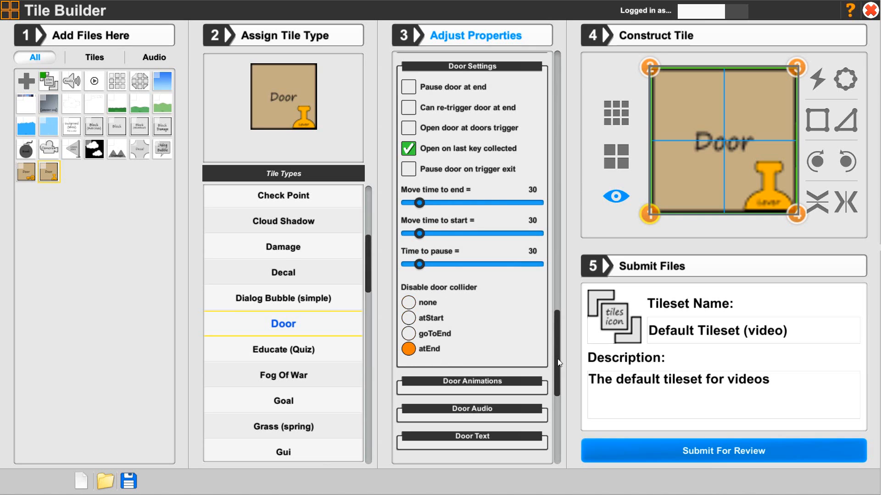
{"action": "left_click", "coordinate": [454, 69]}
{"action": "left_click", "coordinate": [454, 95]}
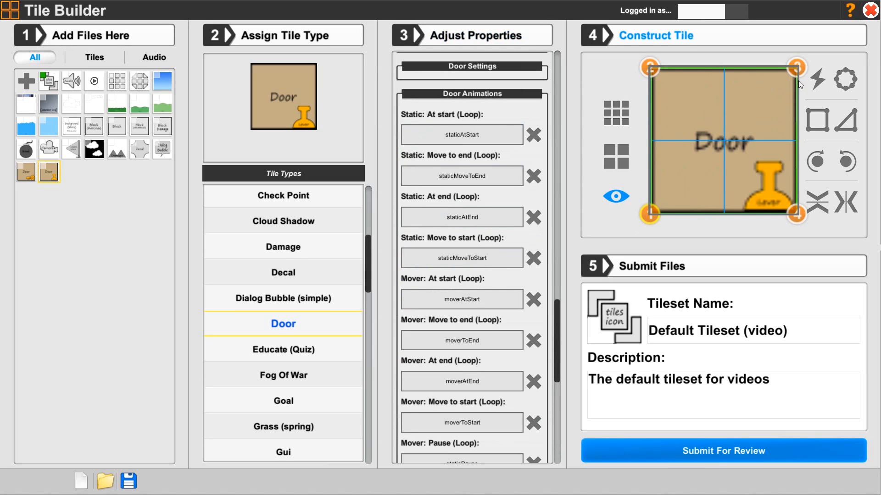
{"action": "left_click", "coordinate": [467, 94]}
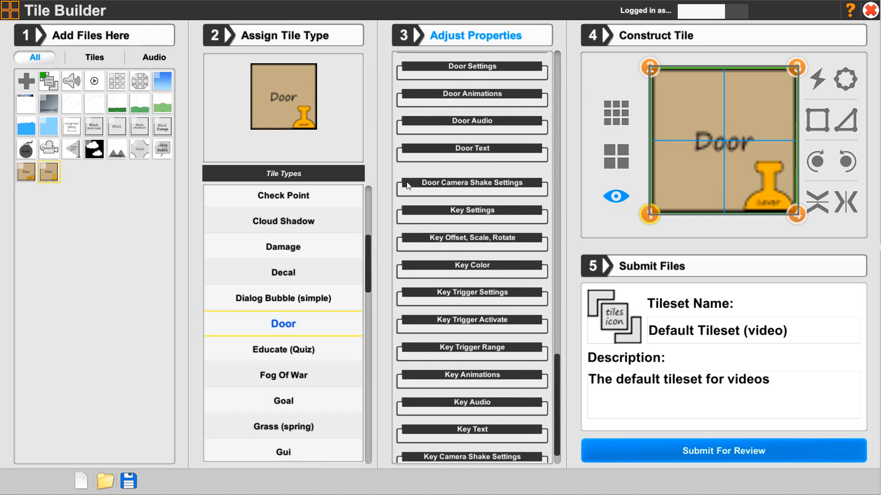
{"action": "scroll", "coordinate": [552, 404], "scroll_direction": "down", "scroll_amount": 1}
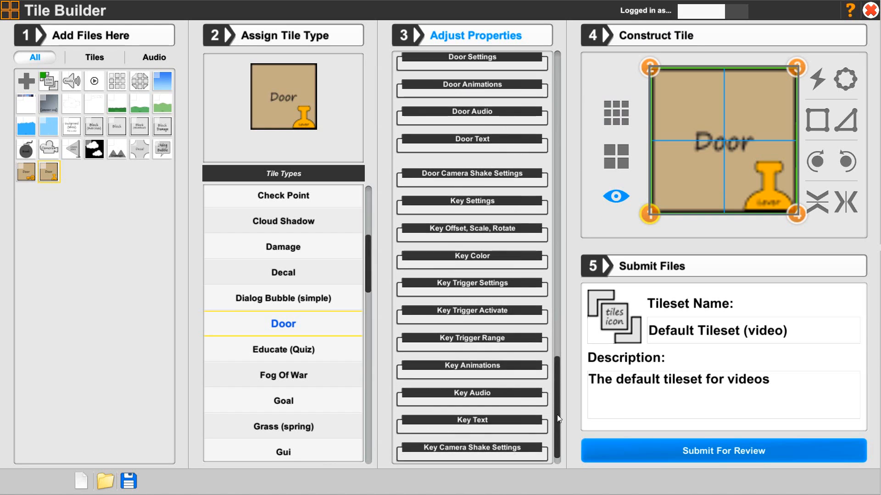
{"action": "left_click", "coordinate": [432, 178]}
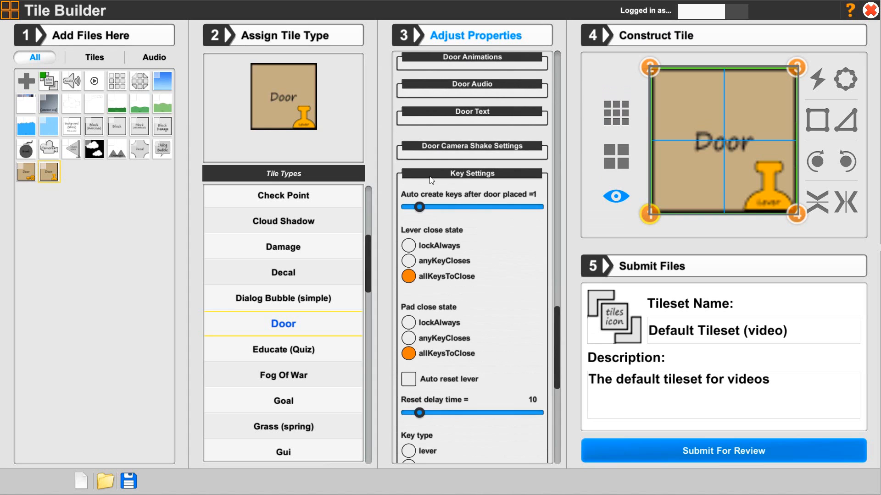
Set the lever tile's key type to lever in Key Settings.
{"action": "scroll", "coordinate": [520, 364], "scroll_direction": "down", "scroll_amount": 2}
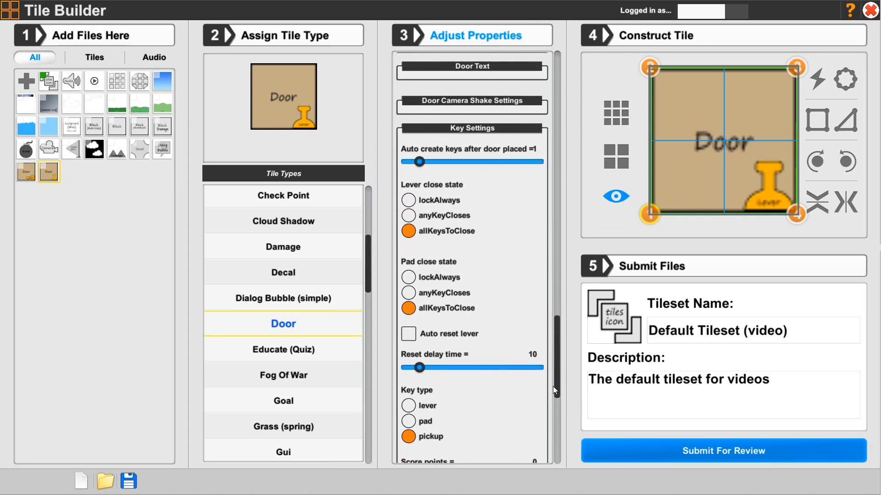
{"action": "scroll", "coordinate": [554, 390], "scroll_direction": "down", "scroll_amount": 3}
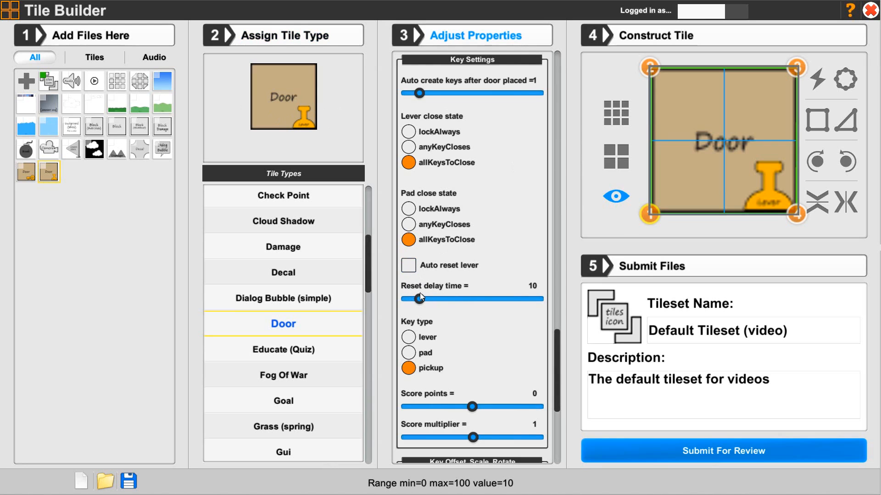
{"action": "left_click", "coordinate": [408, 340]}
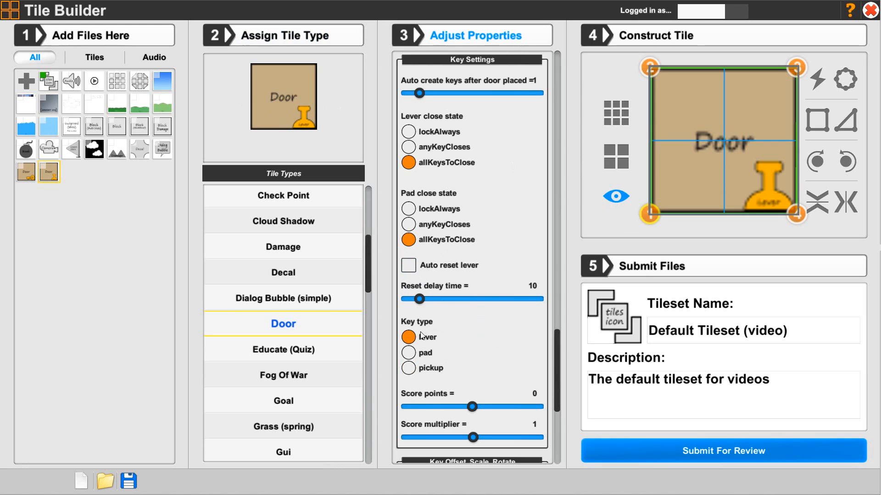
Expand Key Animations and set the Idle animation to itemIdle and the To end animation to itemToEnd.
{"action": "left_click_drag", "start_coordinate": [555, 400], "coordinate": [543, 473]}
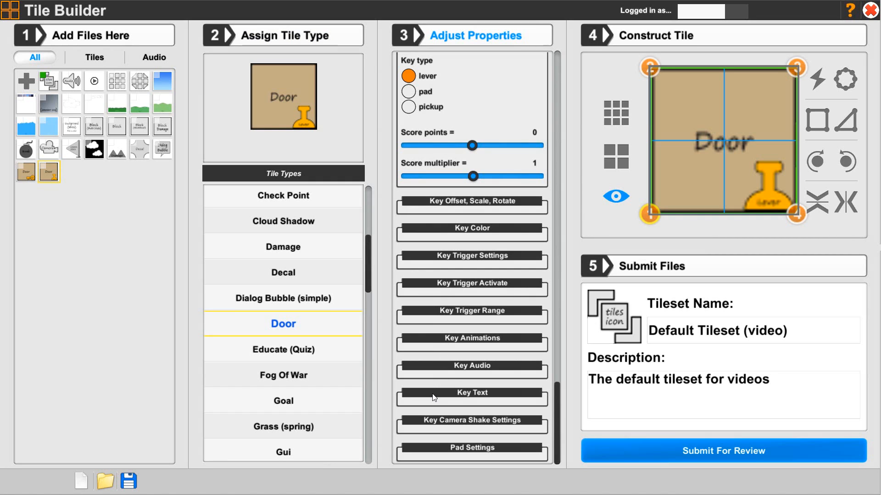
{"action": "left_click", "coordinate": [442, 339]}
{"action": "scroll", "coordinate": [431, 329], "scroll_direction": "down", "scroll_amount": 4}
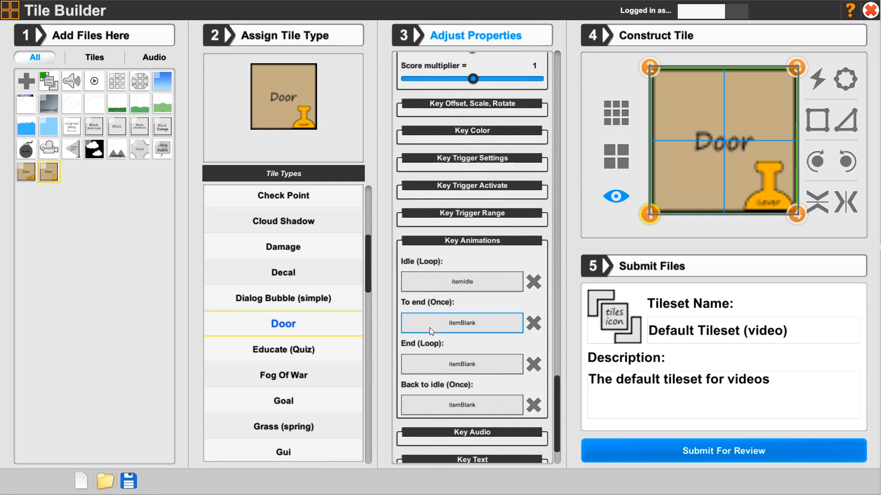
{"action": "left_click", "coordinate": [442, 215]}
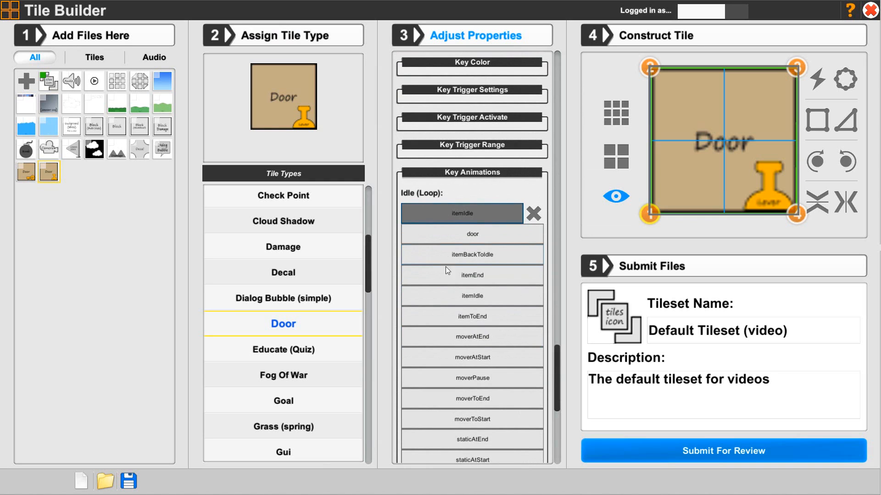
{"action": "left_click", "coordinate": [472, 299]}
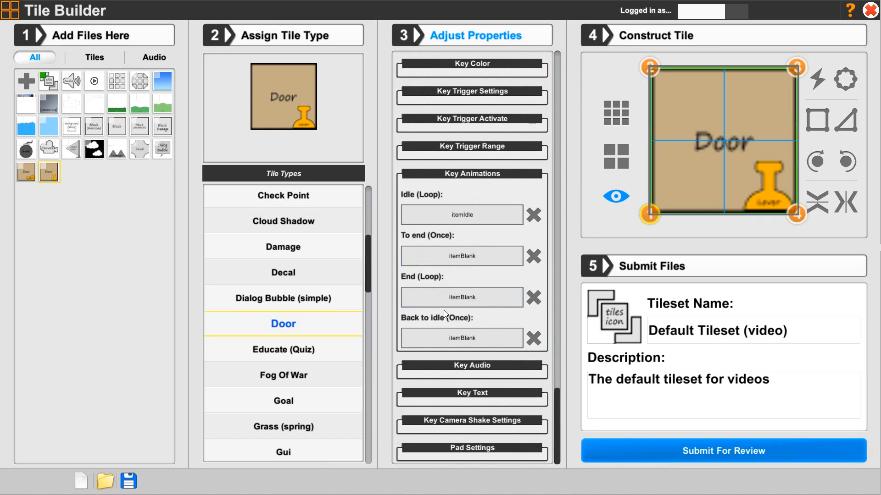
{"action": "left_click", "coordinate": [459, 255]}
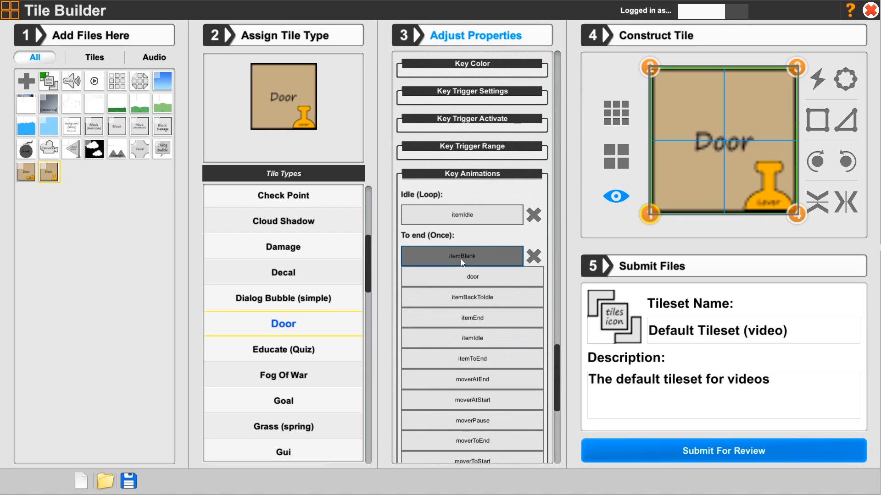
{"action": "left_click", "coordinate": [477, 365]}
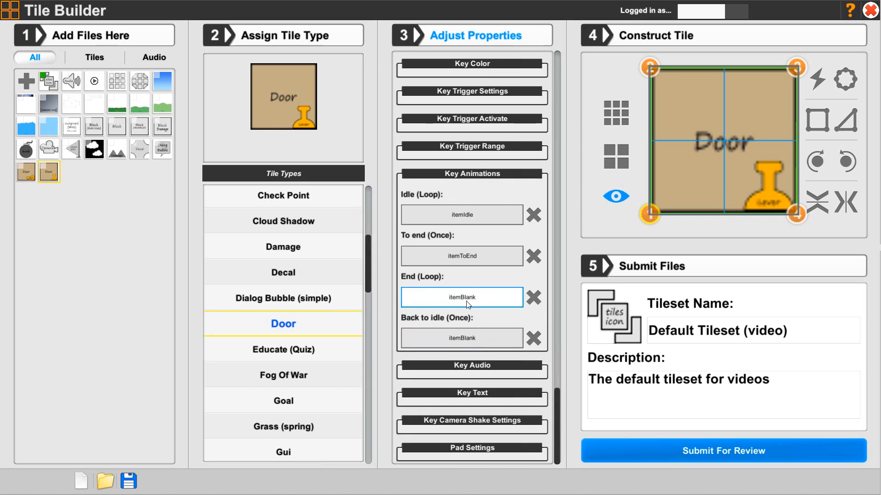
Set the End animation to itemEnd and the Back to idle animation to itemBackToIdle, then collapse Key Animations.
{"action": "left_click", "coordinate": [468, 304]}
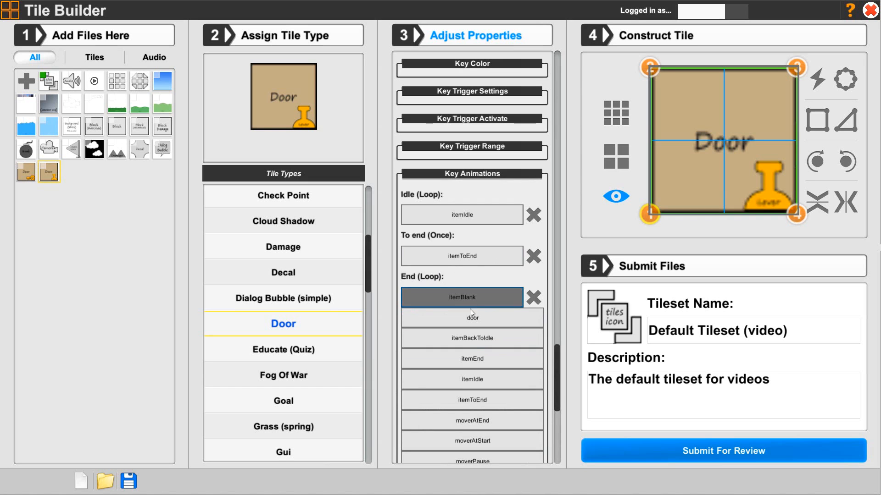
{"action": "left_click", "coordinate": [489, 362]}
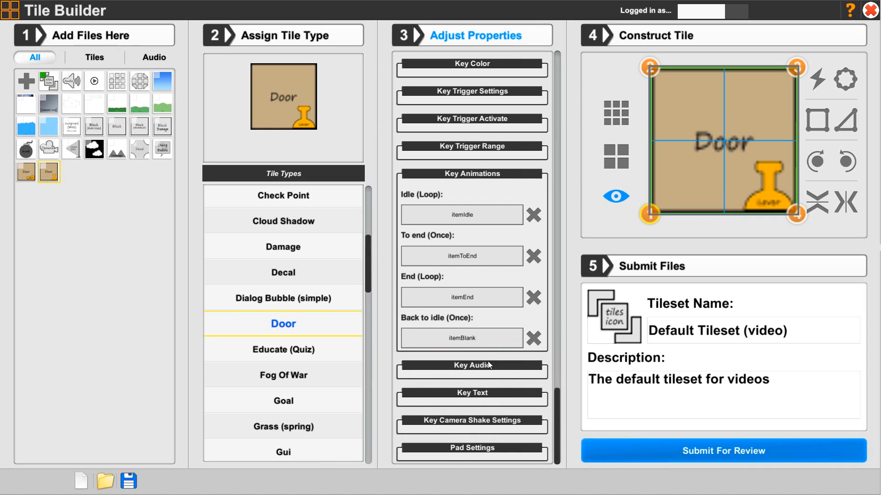
{"action": "left_click", "coordinate": [459, 338]}
{"action": "scroll", "coordinate": [455, 338], "scroll_direction": "down", "scroll_amount": 3}
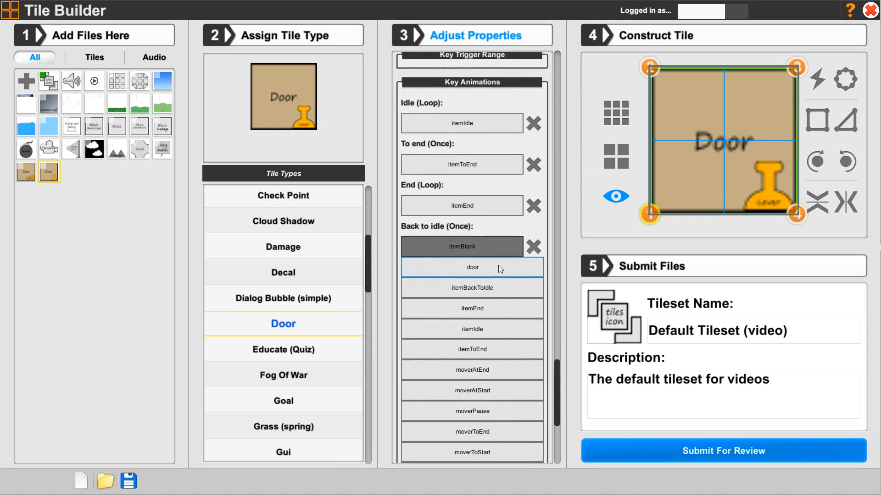
{"action": "left_click", "coordinate": [480, 288]}
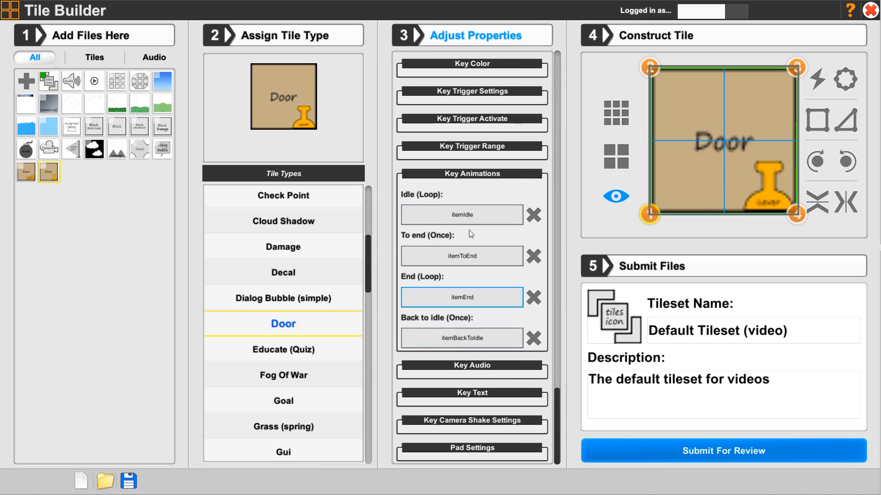
{"action": "left_click", "coordinate": [465, 177]}
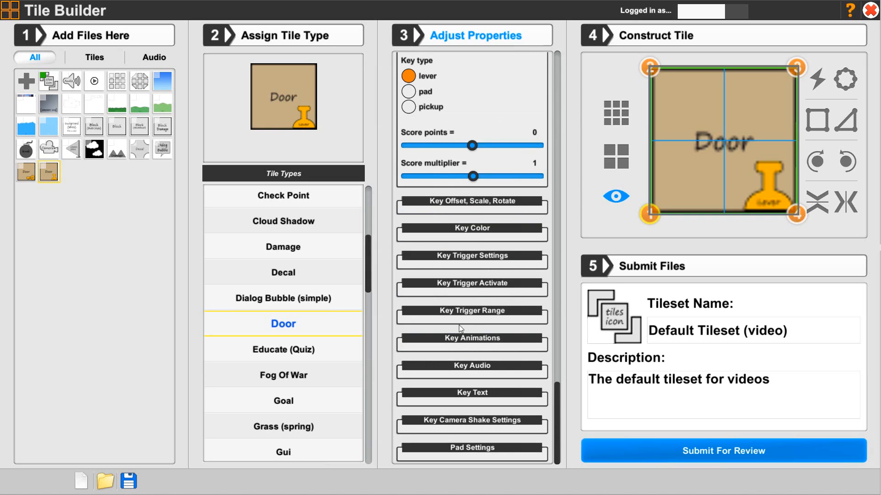